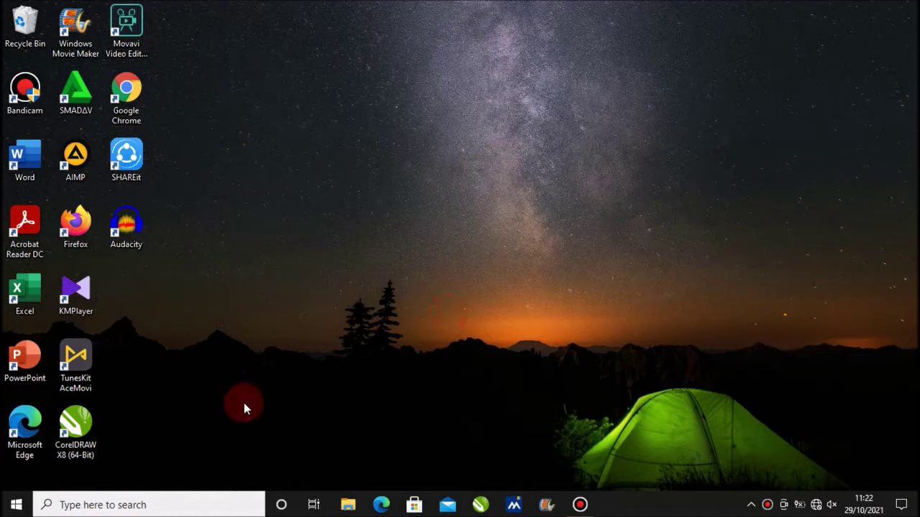
Check which power options the Start menu offers.
left_click(21, 505)
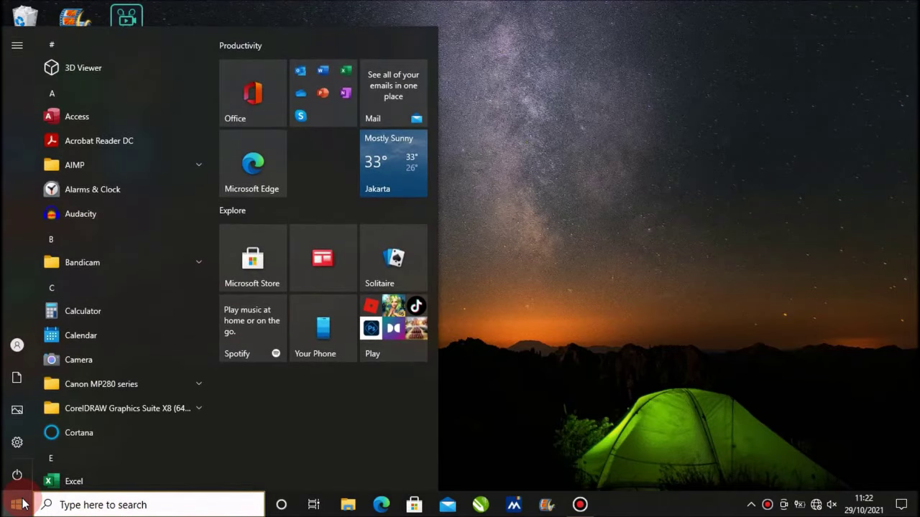
mouse_move(18, 478)
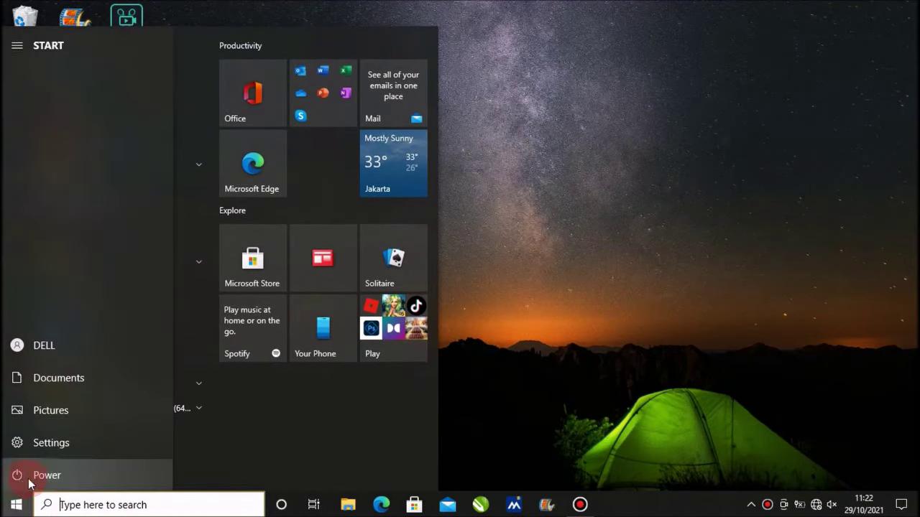
left_click(83, 473)
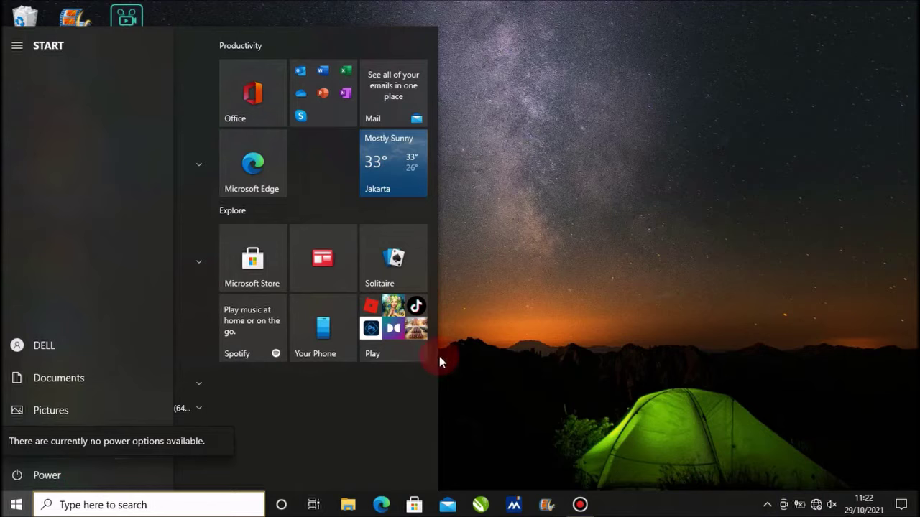
left_click(568, 229)
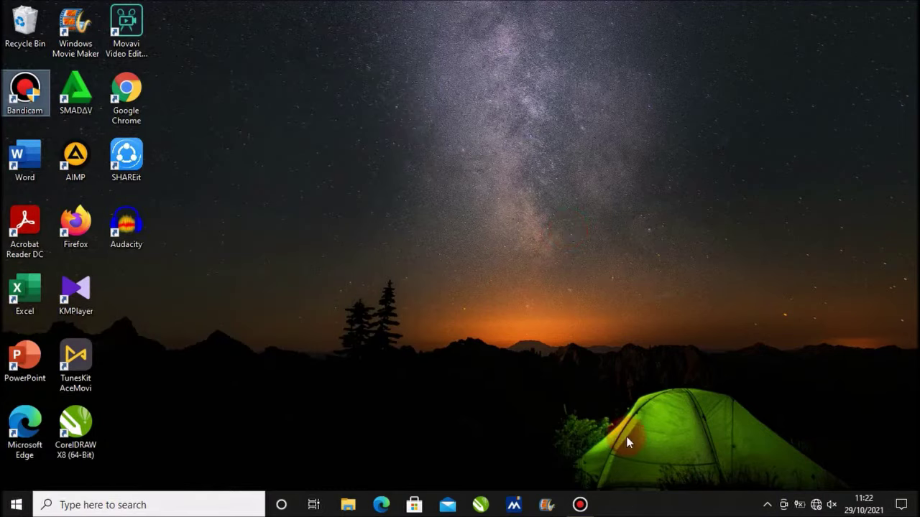
Restart the Windows Explorer process from Task Manager and close Task Manager.
right_click(643, 506)
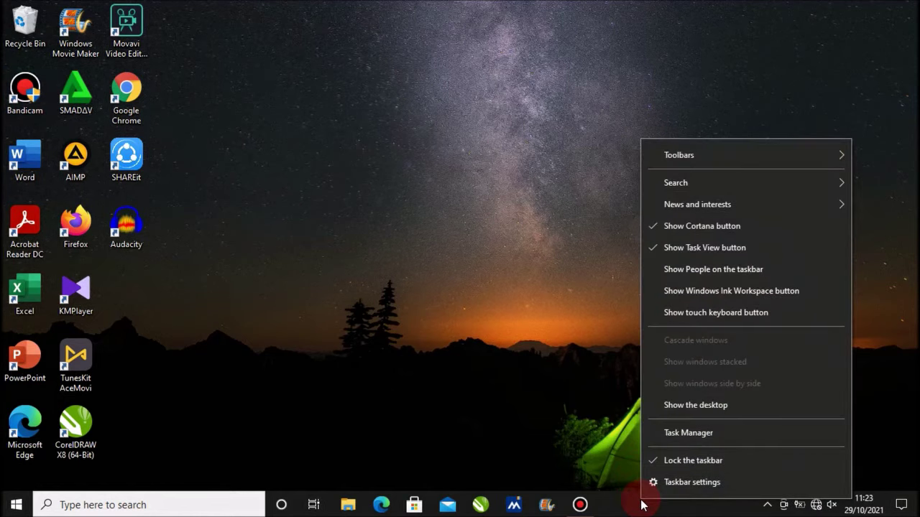
left_click(656, 434)
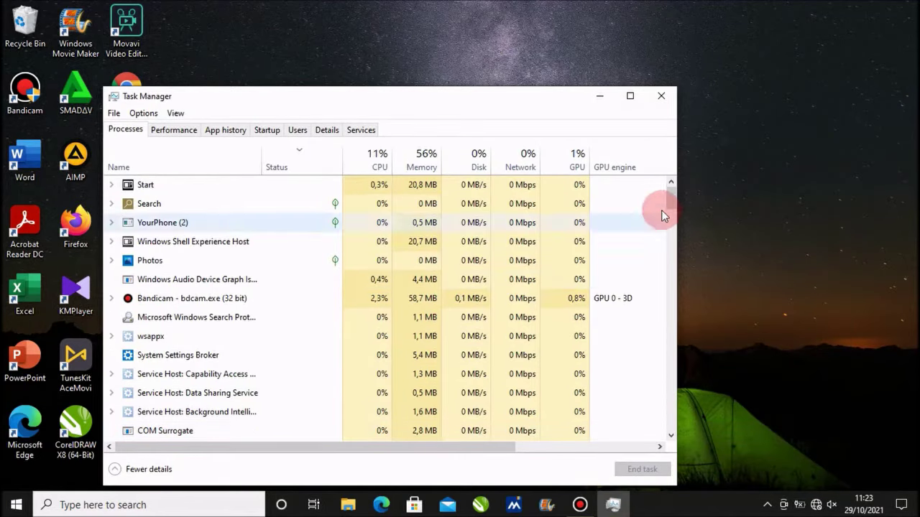
left_click_drag(670, 204, 671, 237)
left_click(380, 271)
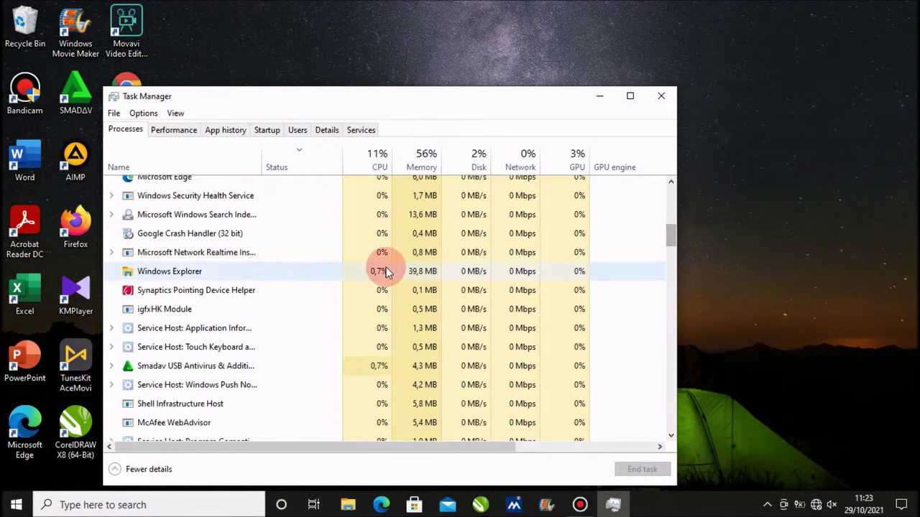
left_click(206, 273)
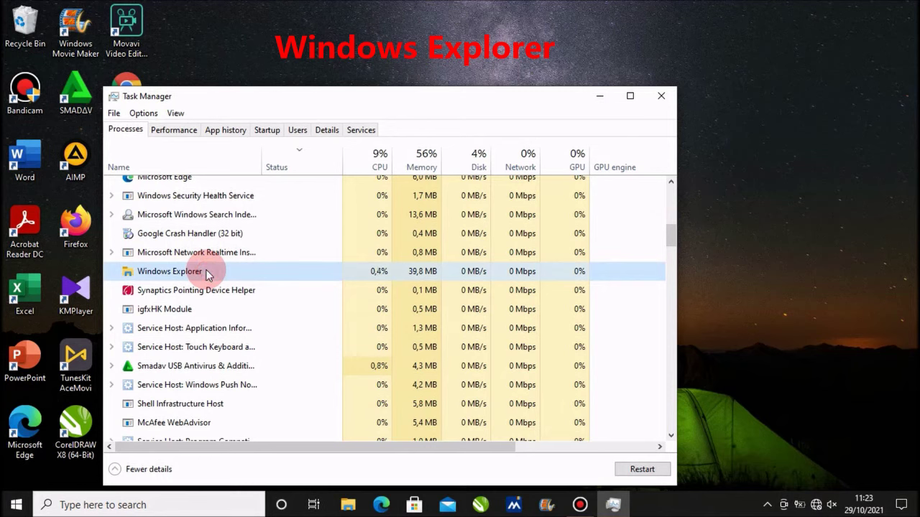
left_click(627, 471)
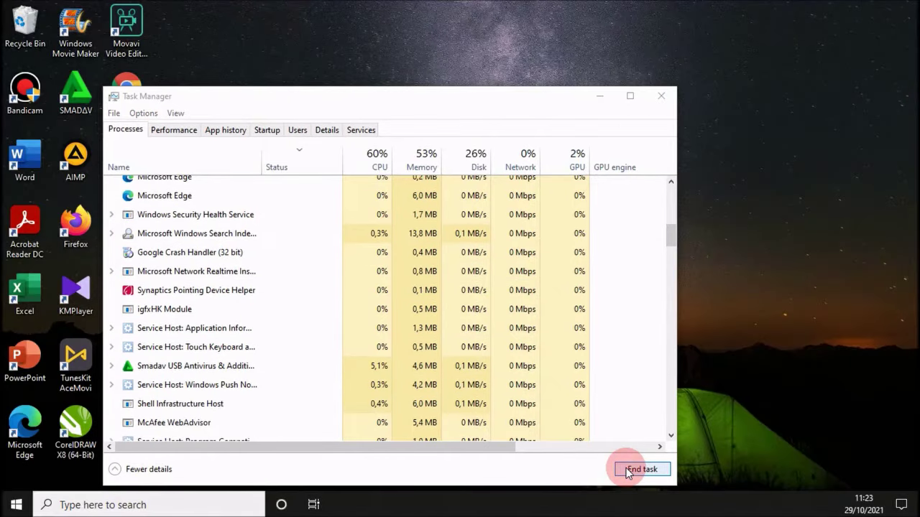
left_click(655, 102)
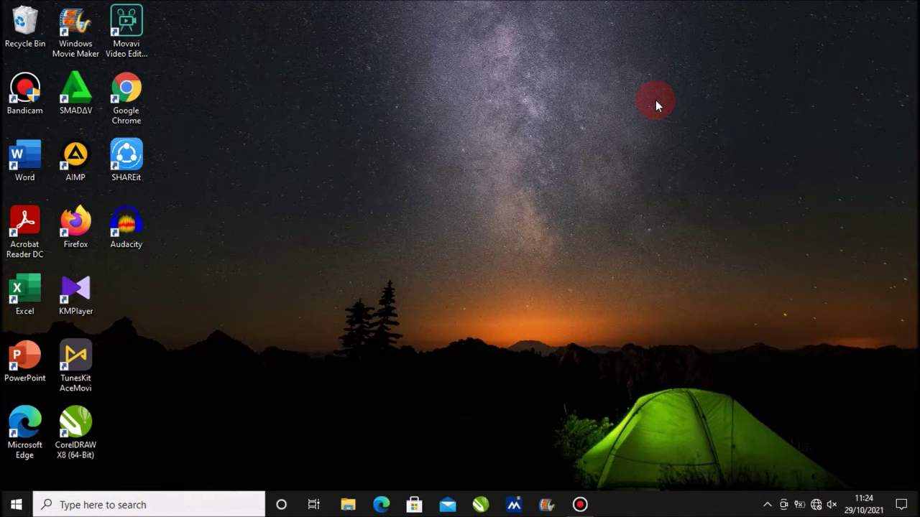
Find "Choose a power plan" and unlock the unavailable shutdown settings under what the power buttons do to review them.
left_click(18, 505)
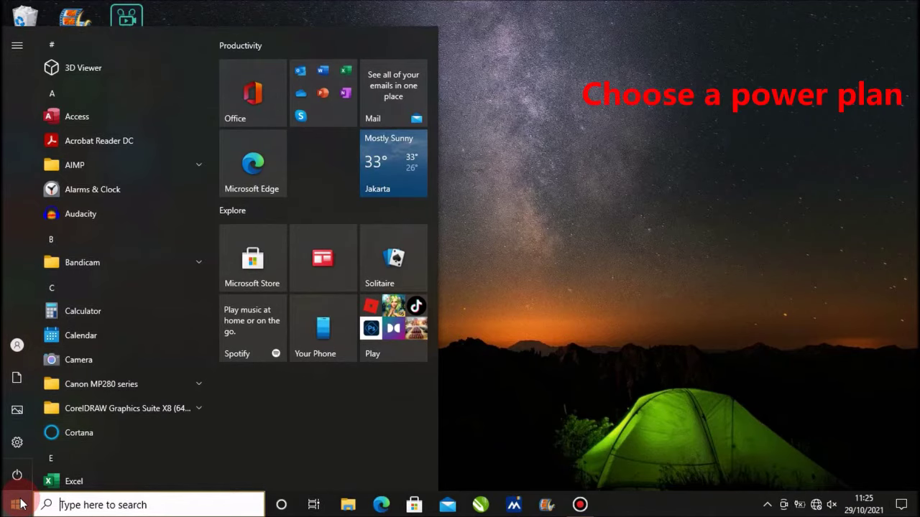
type("choose a power plan")
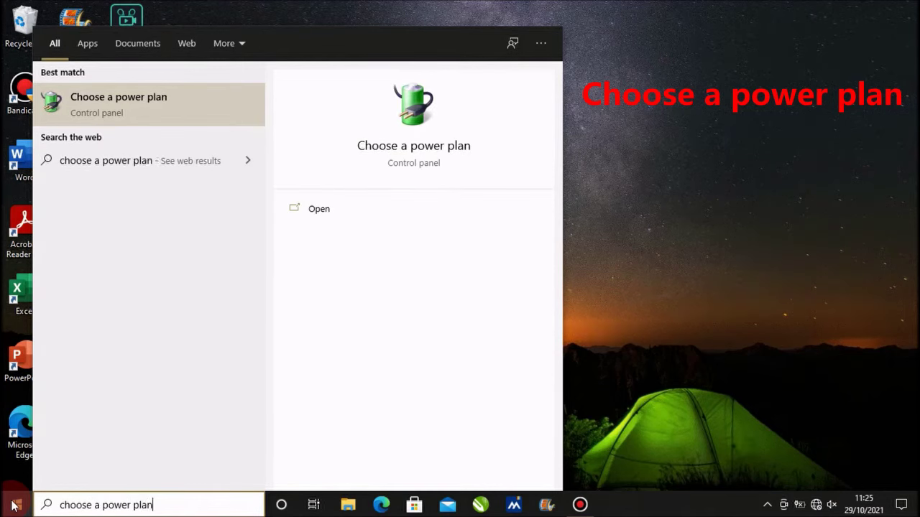
left_click(127, 114)
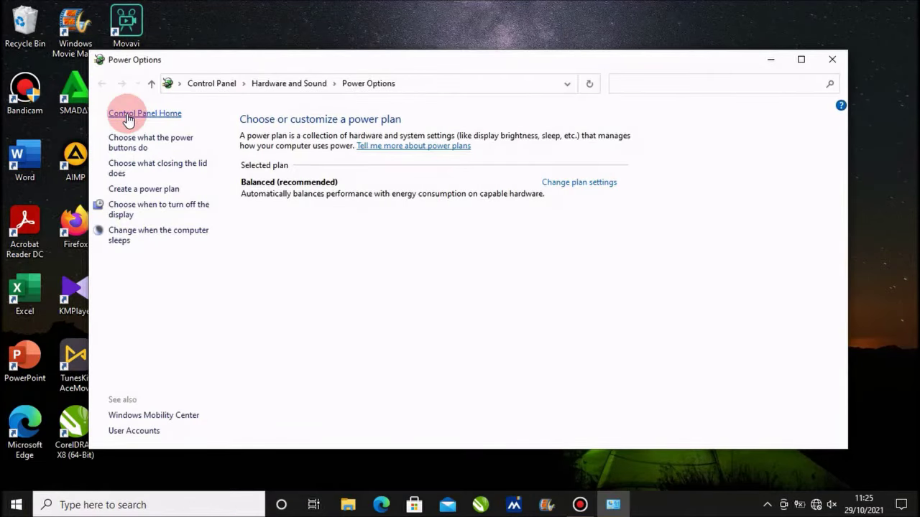
left_click(159, 149)
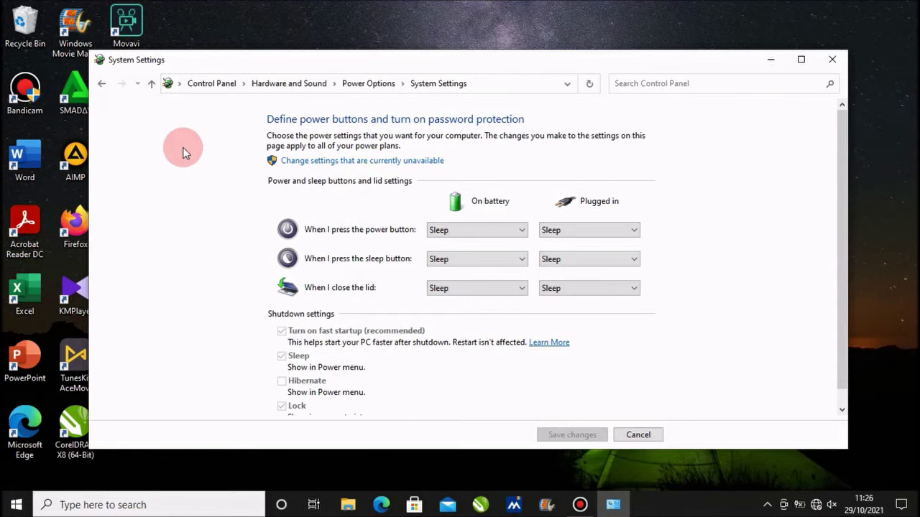
left_click(303, 165)
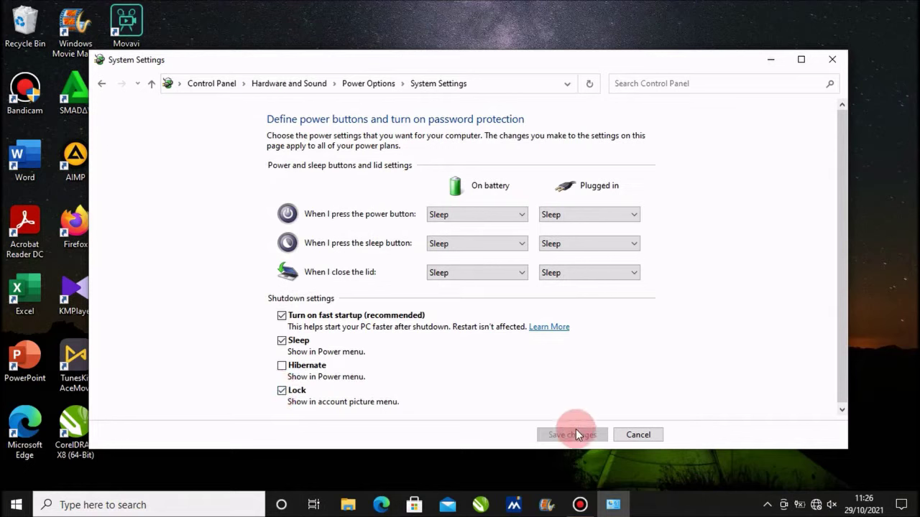
left_click(834, 59)
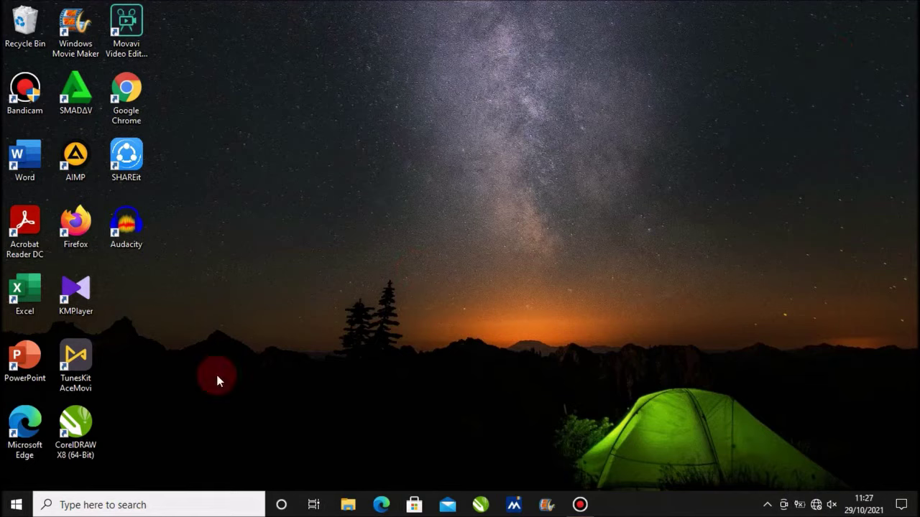
Open the Local Group Policy Editor by running gpedit.msc from the Run dialog.
left_click(18, 503)
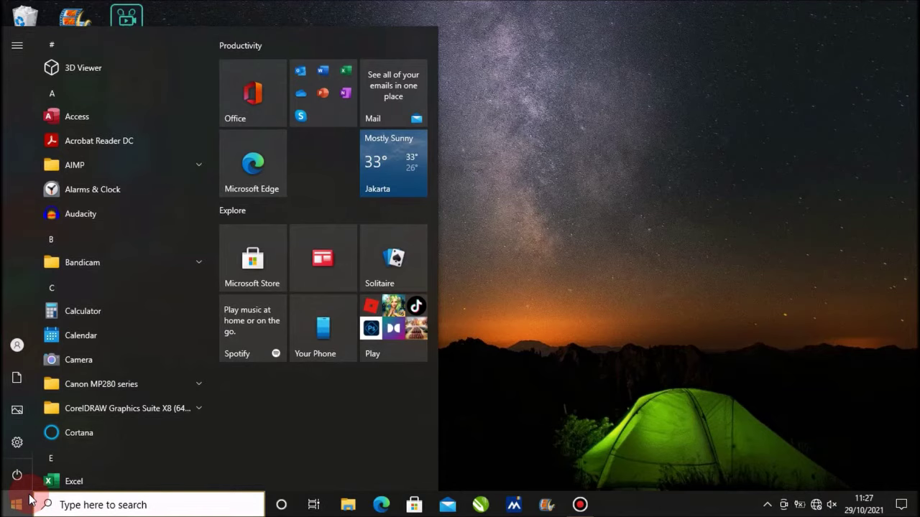
type("run")
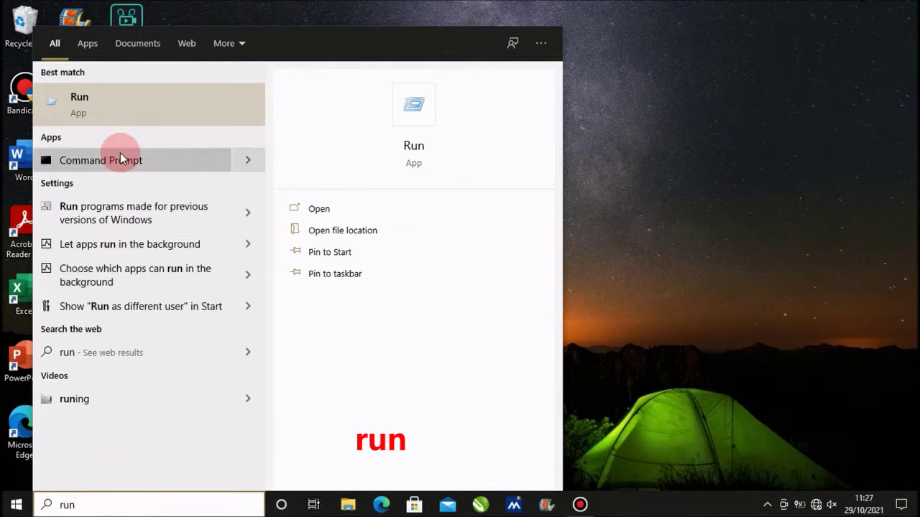
left_click(106, 106)
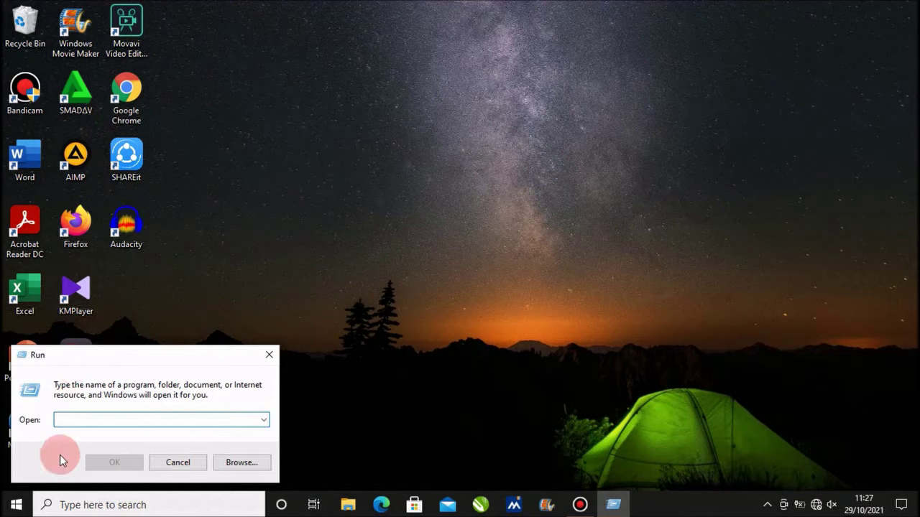
type("gpedit.msc")
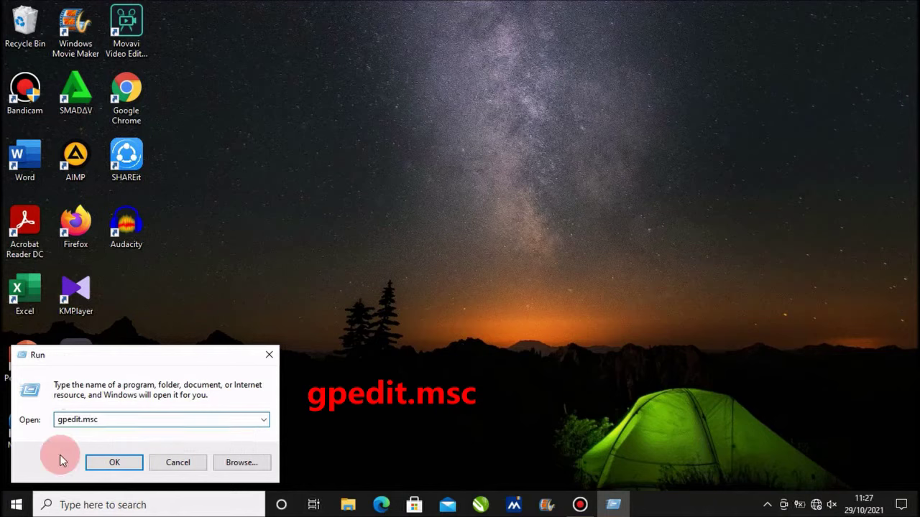
left_click(100, 465)
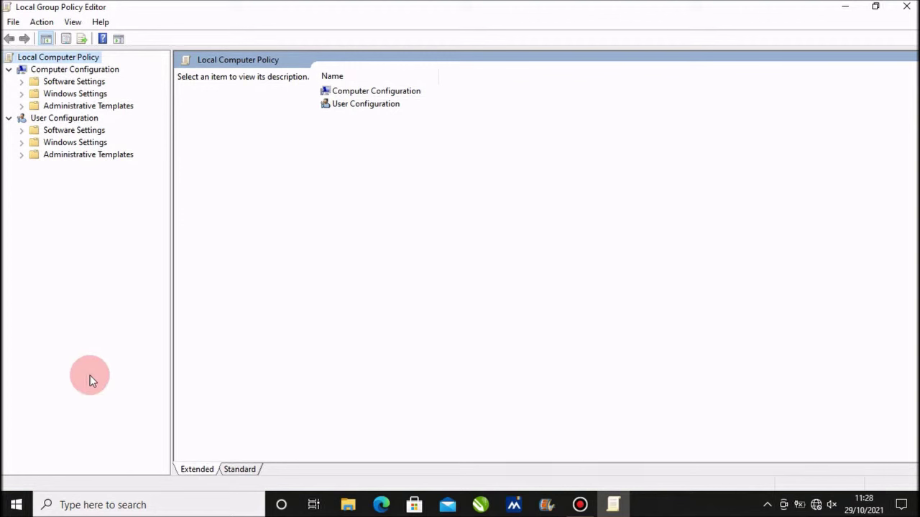
In the user Start Menu and Taskbar templates, set "Remove and prevent access to the Shut Down, Restart, Sleep, and Hibernate commands" to Not Configured.
left_click(21, 156)
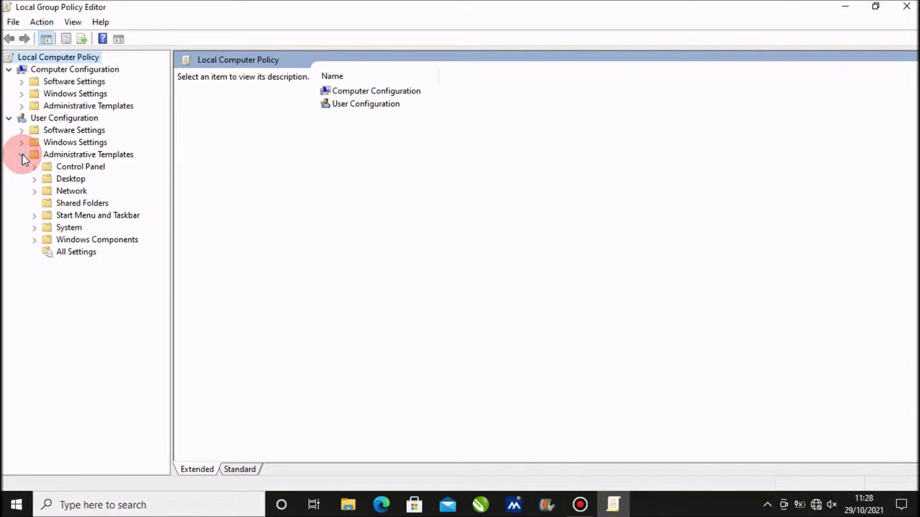
left_click(71, 218)
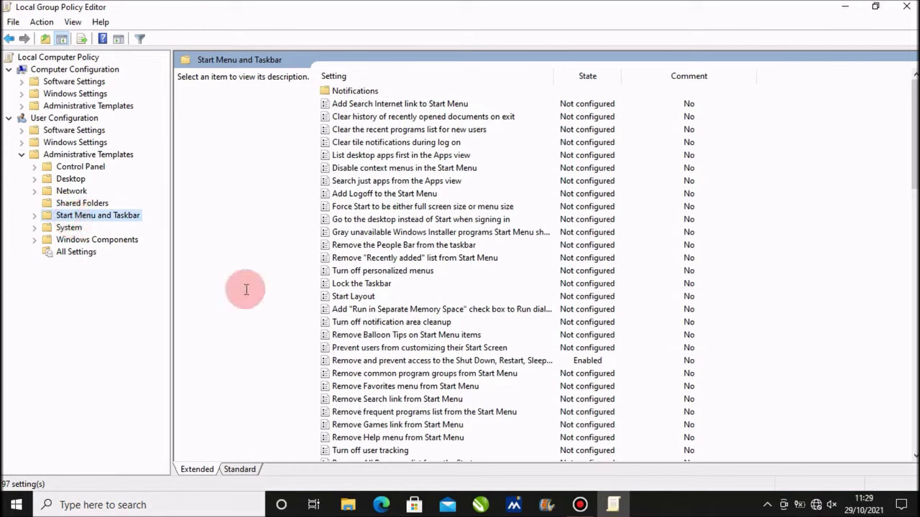
double_click(372, 363)
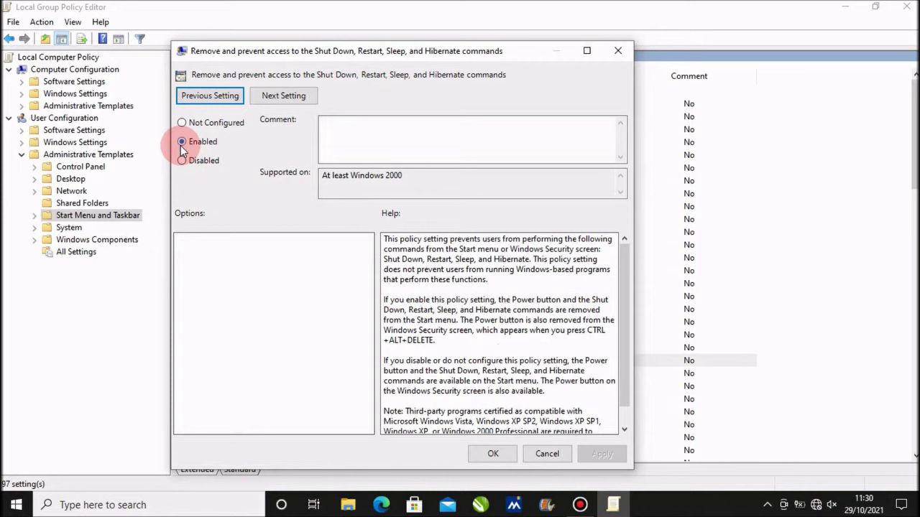
left_click(182, 123)
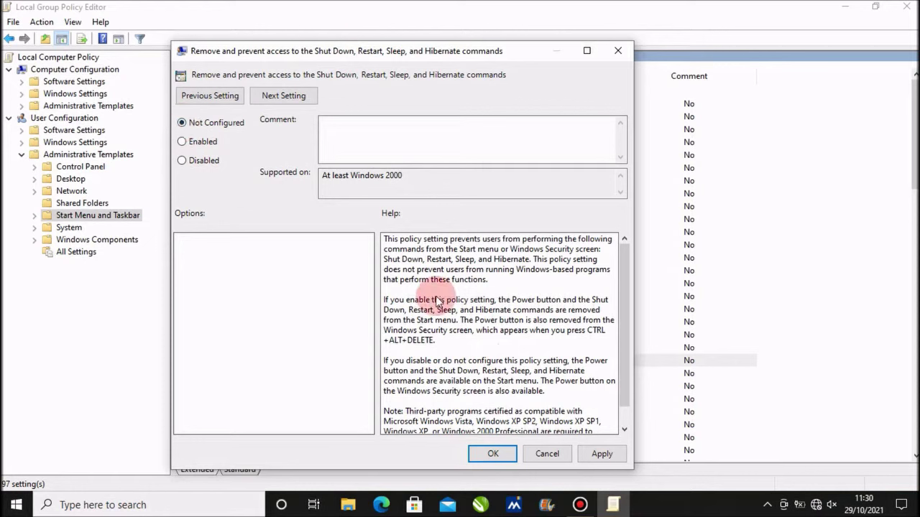
left_click(599, 454)
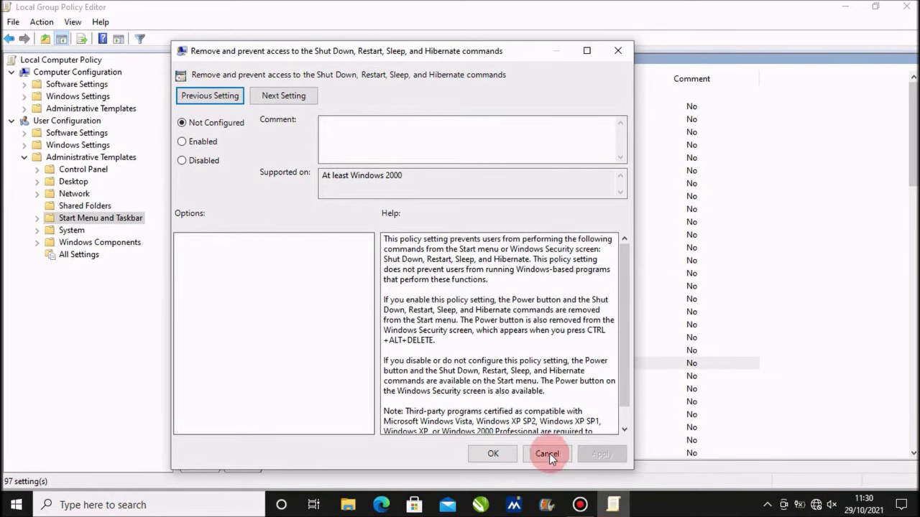
left_click(494, 455)
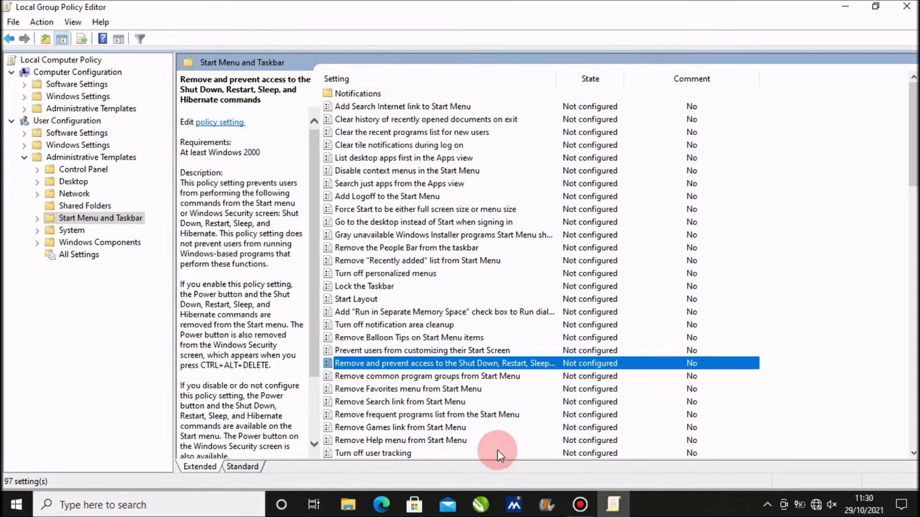
left_click(907, 9)
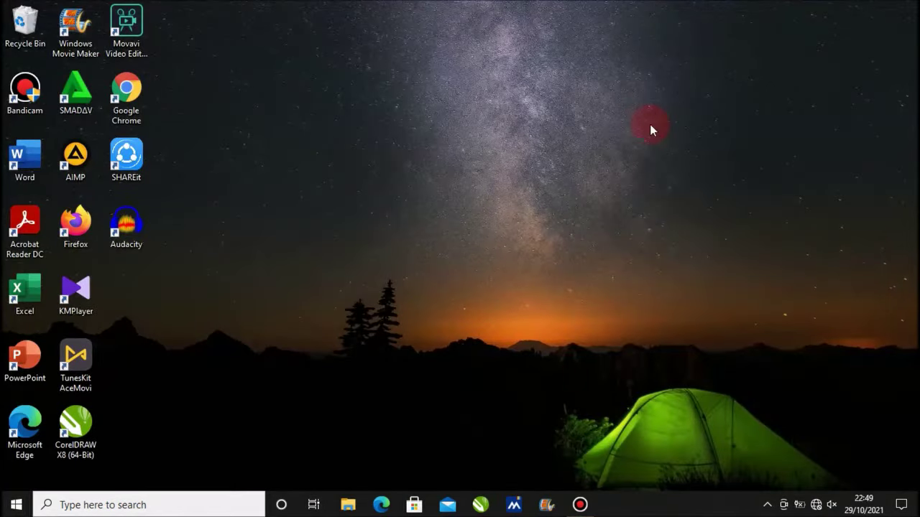
Search for regedit and open the Registry Editor.
left_click(16, 505)
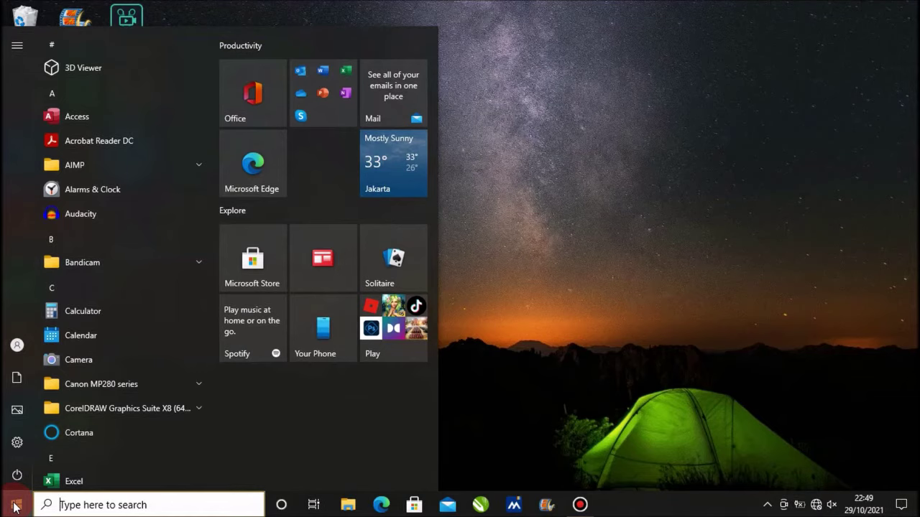
type("regedit")
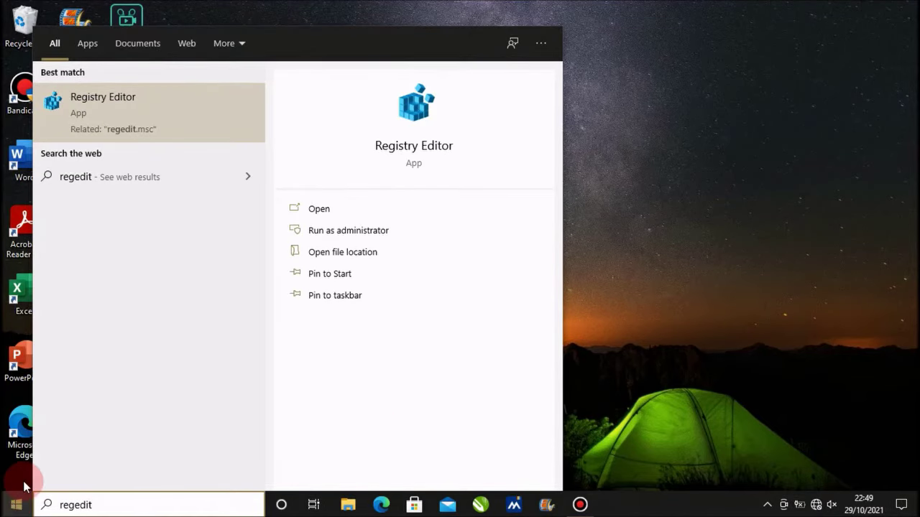
left_click(120, 117)
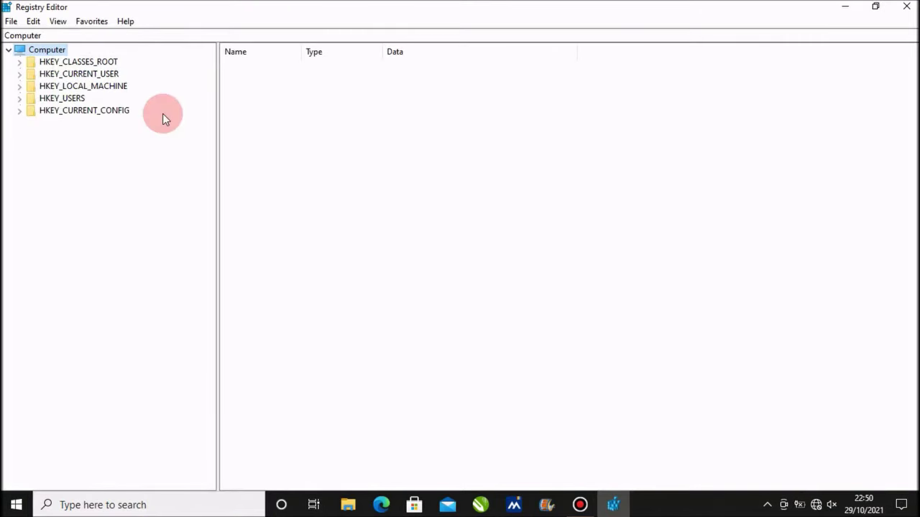
Open the registry key HKEY_LOCAL_MACHINE\SOFTWARE\Microsoft\Windows\CurrentVersion\Policies\Explorer.
left_click(20, 87)
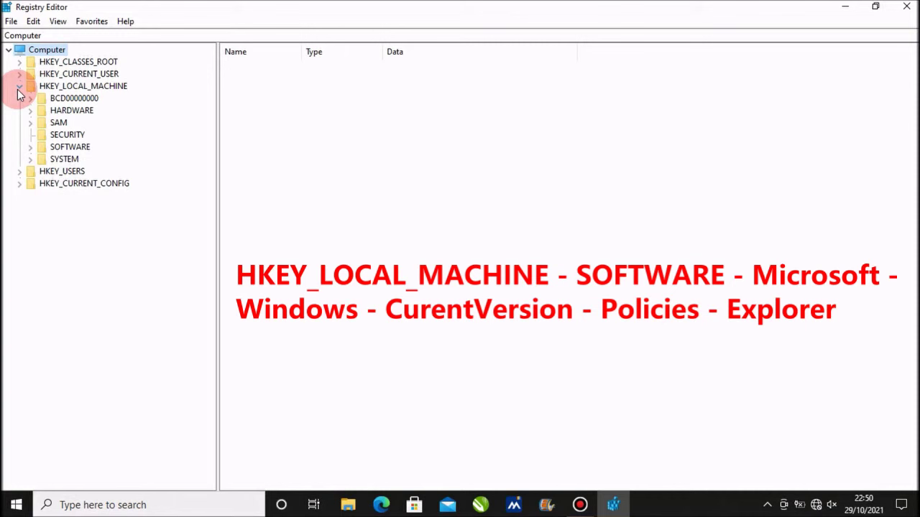
left_click(29, 148)
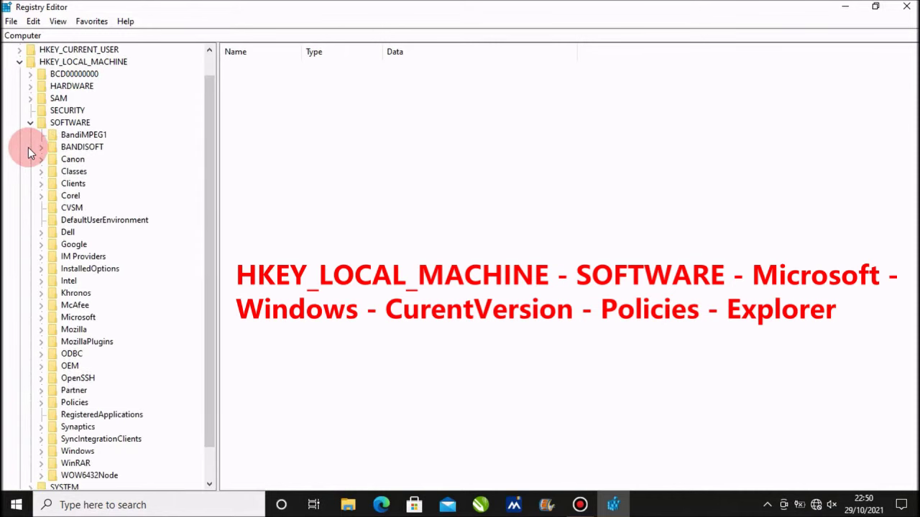
left_click(41, 321)
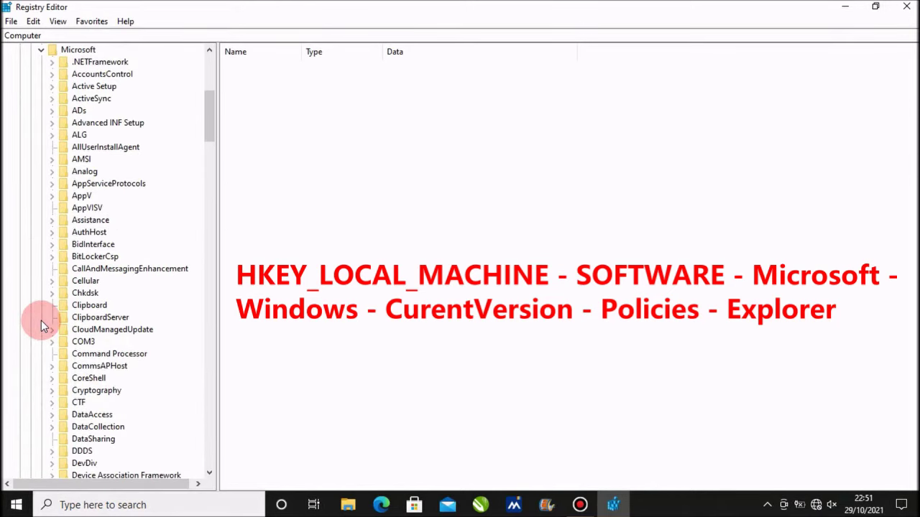
left_click_drag(209, 134, 206, 411)
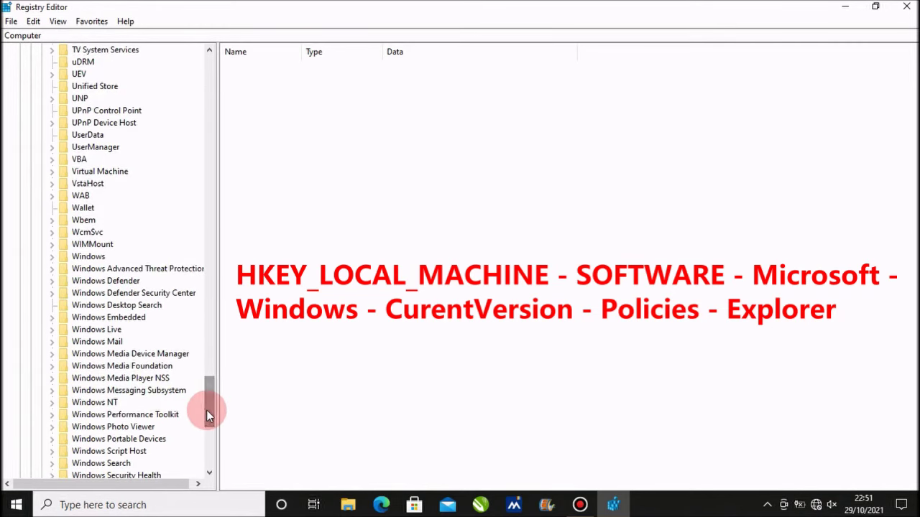
left_click(53, 258)
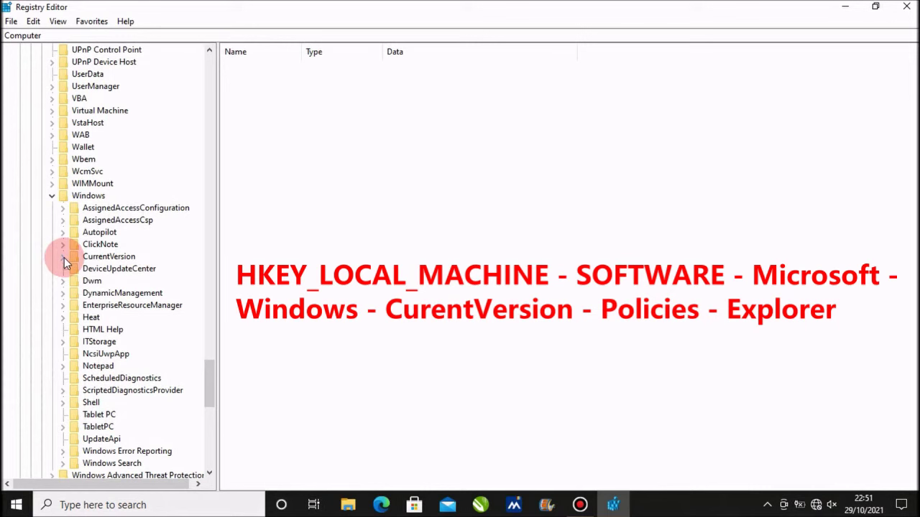
left_click(64, 257)
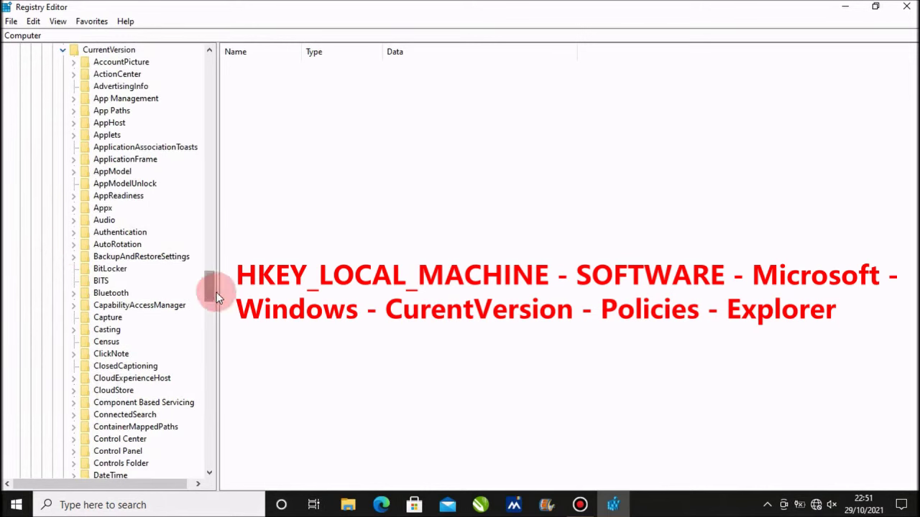
left_click_drag(218, 296, 215, 361)
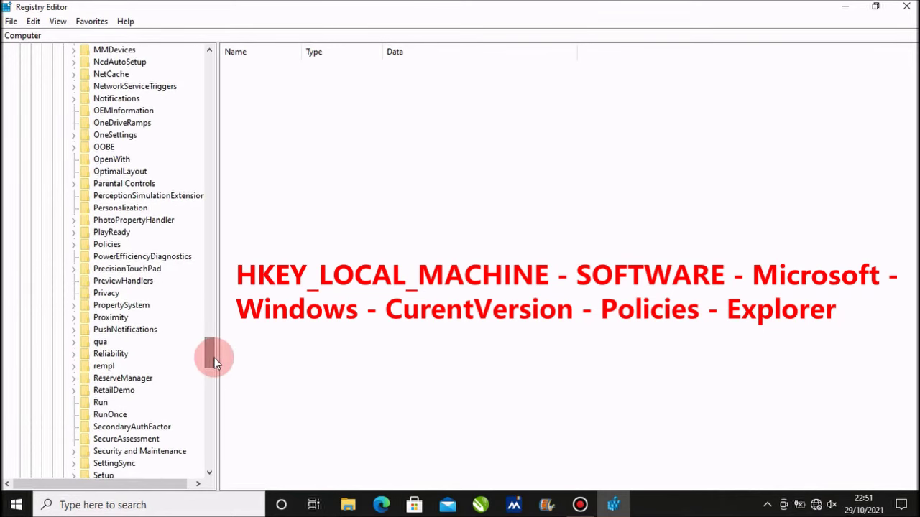
left_click(73, 246)
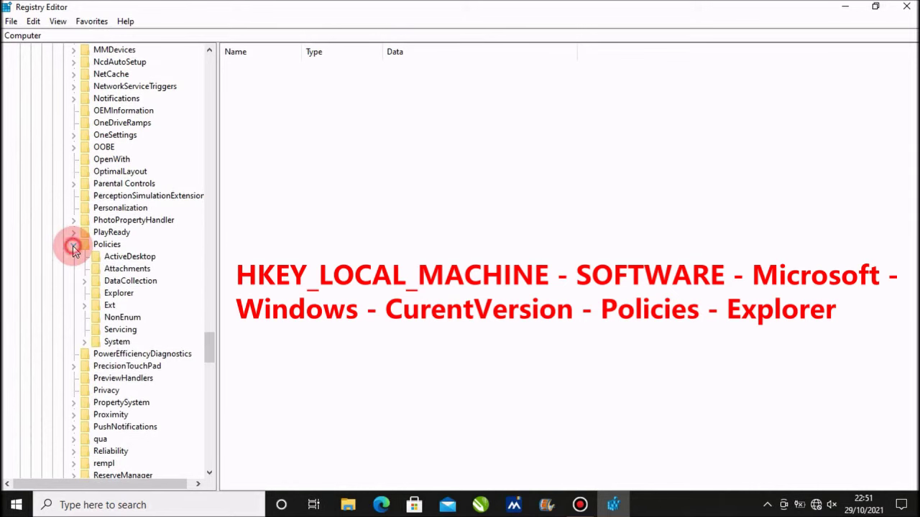
left_click(119, 295)
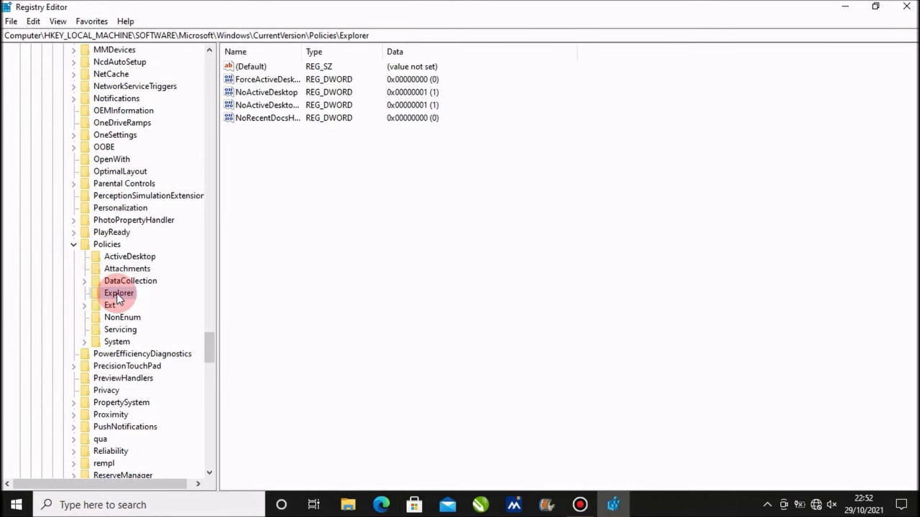
Create a new DWORD (32-bit) value named NoClose in the Policies\Explorer key.
right_click(282, 163)
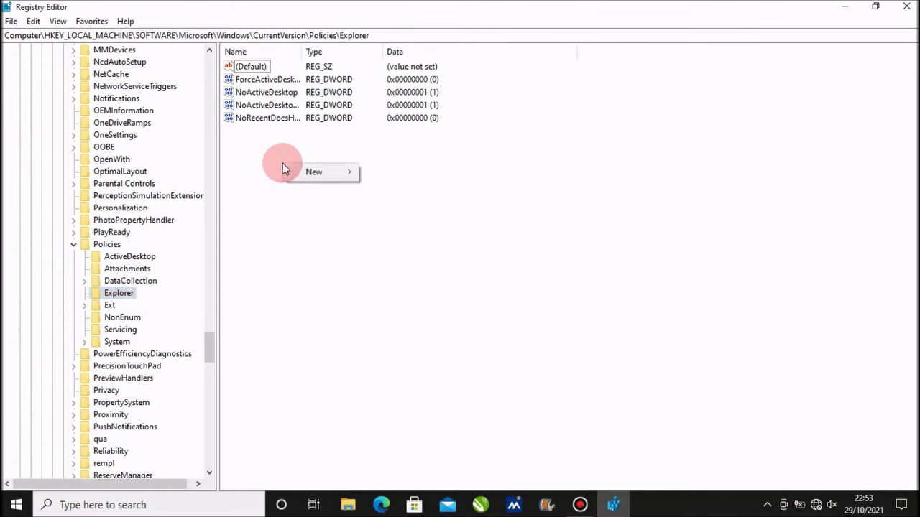
mouse_move(316, 174)
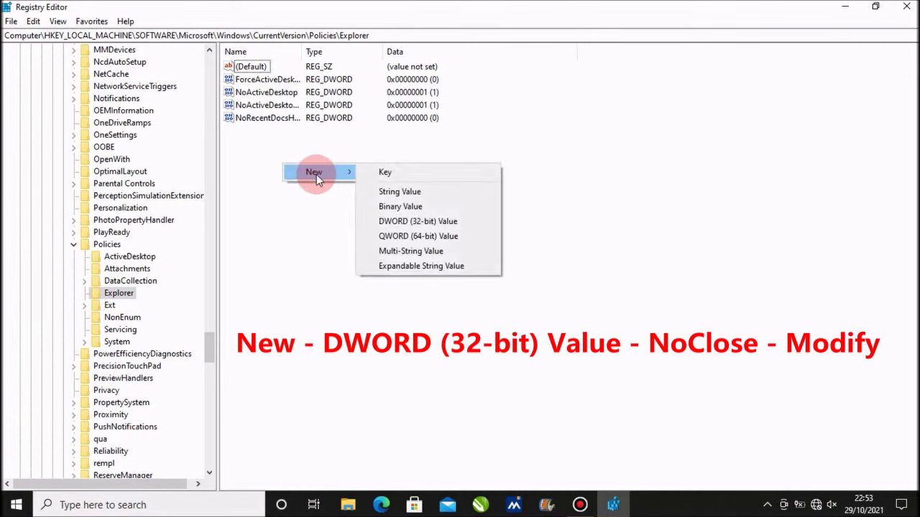
left_click(365, 221)
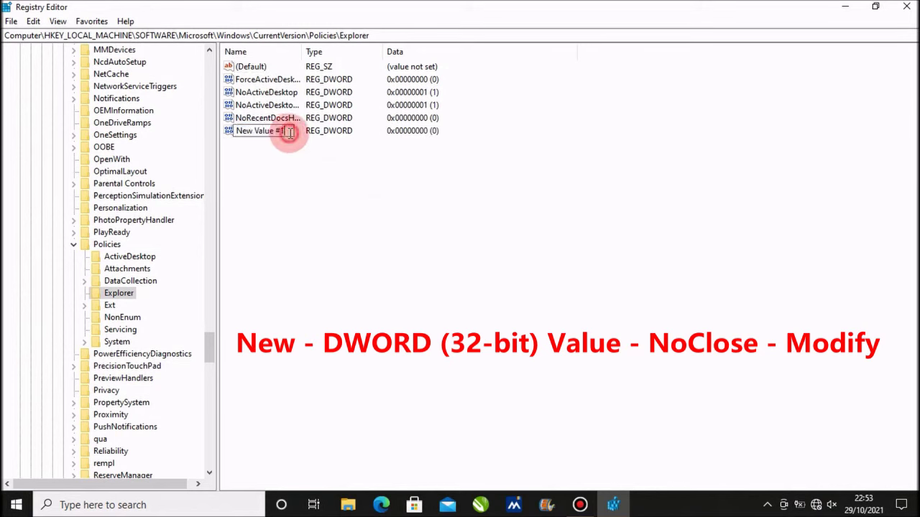
key("BackSpace")
type("NoClose")
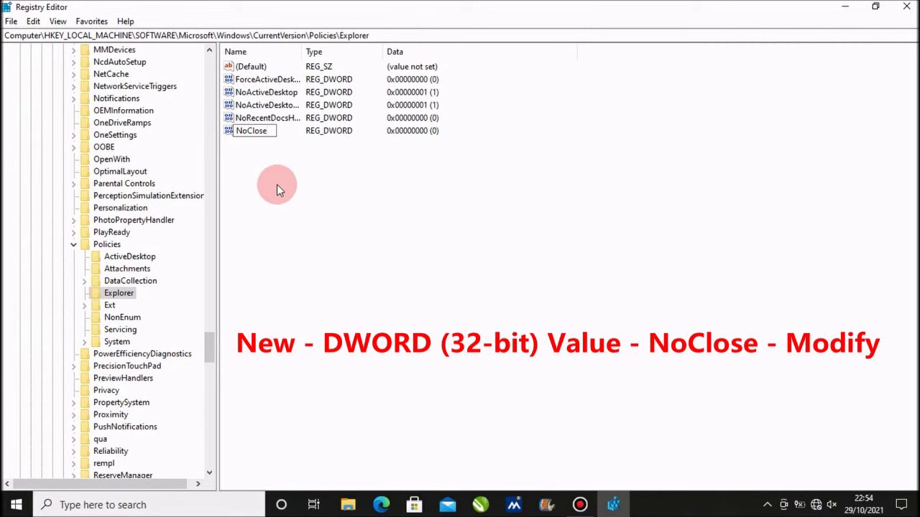
key("Return")
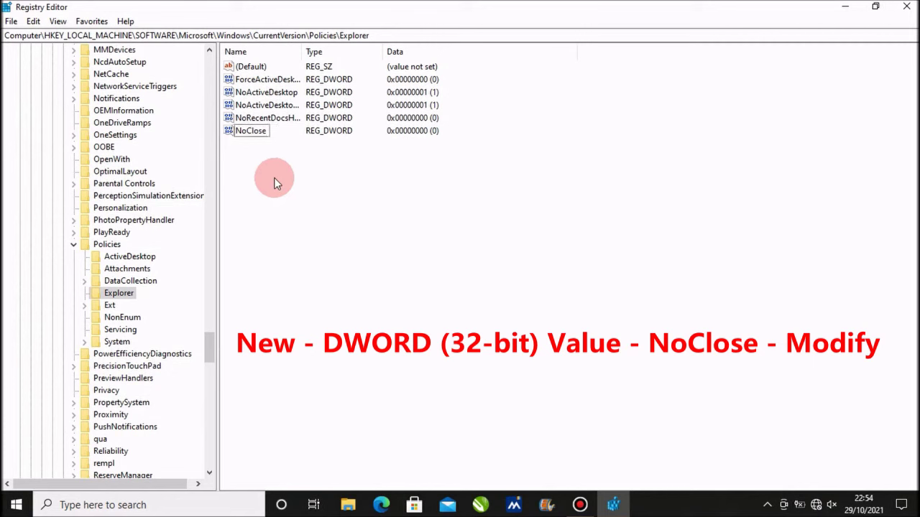
Set the NoClose value data to 1 in hexadecimal and close the Registry Editor.
right_click(258, 137)
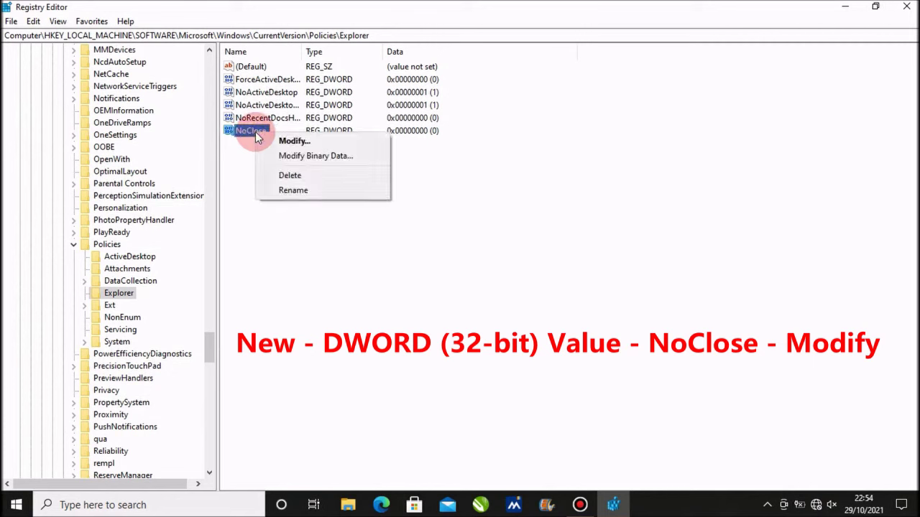
left_click(333, 141)
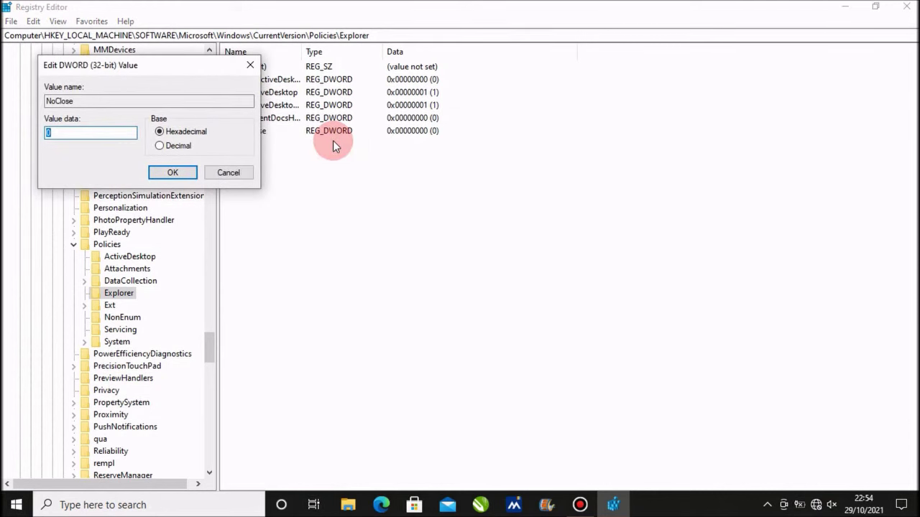
left_click(71, 132)
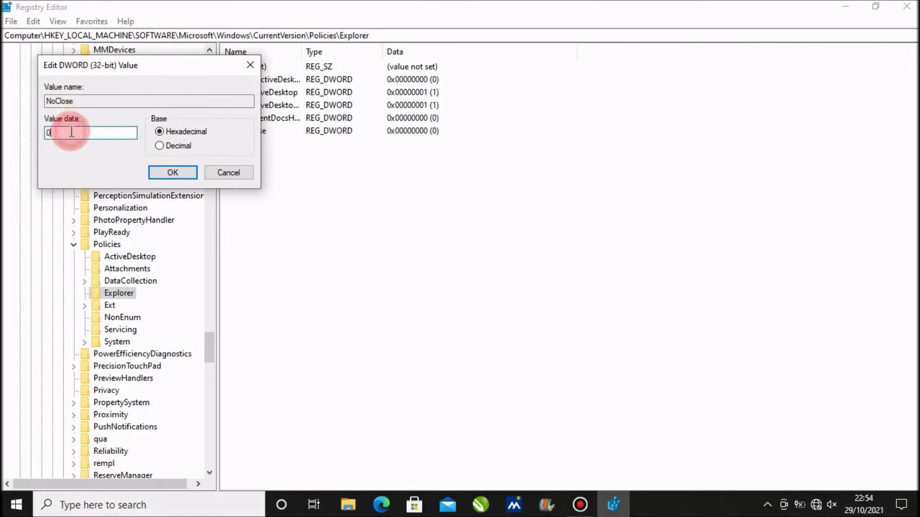
key("BackSpace")
type("1")
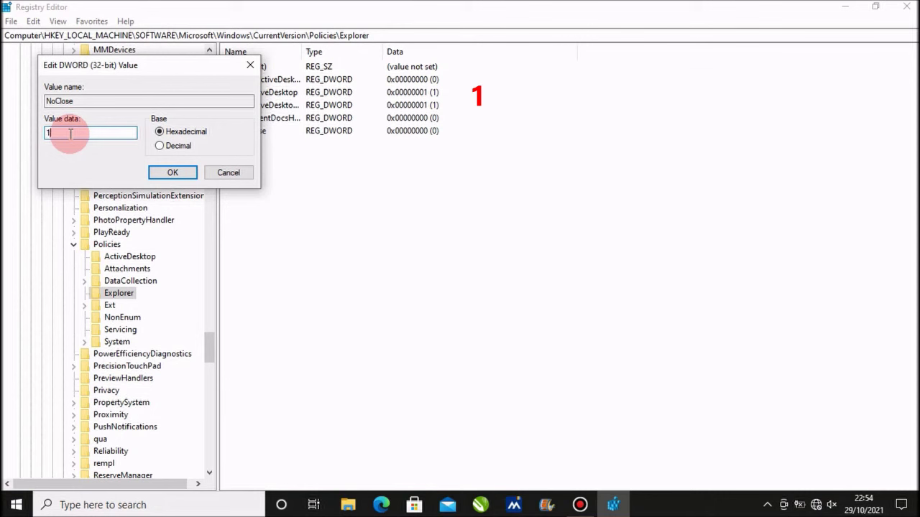
left_click(176, 174)
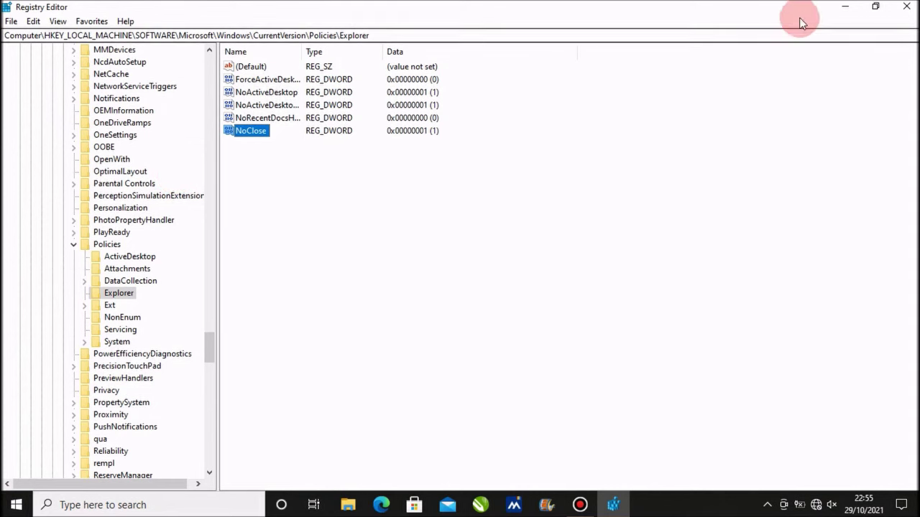
left_click(906, 7)
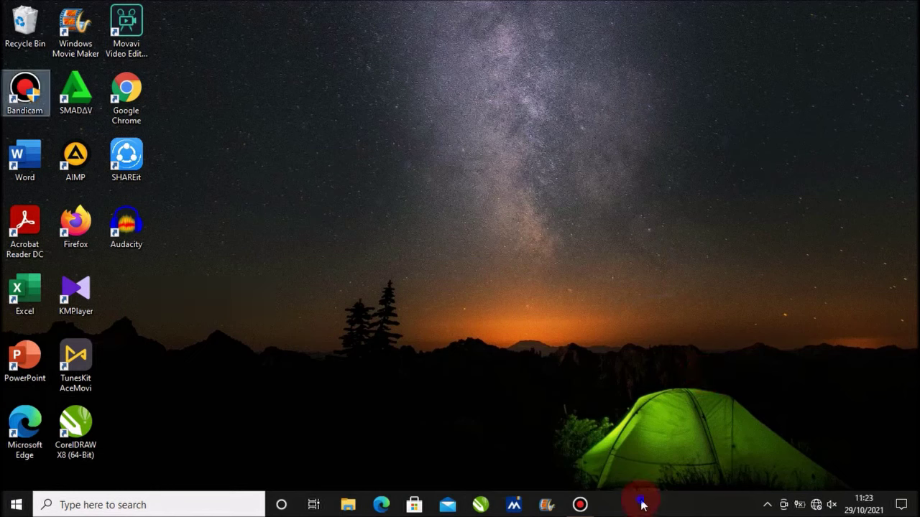
Open Task Manager, restart the Windows Explorer process, and close Task Manager.
right_click(642, 506)
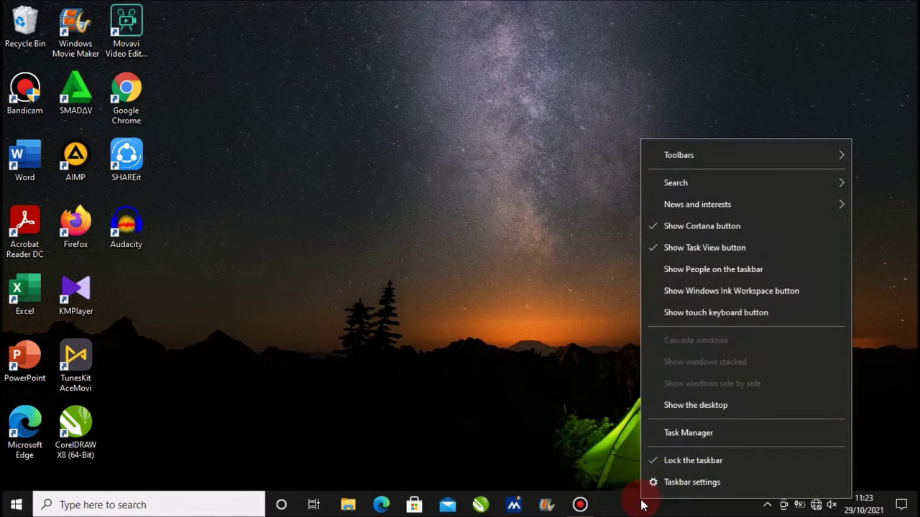
left_click(655, 434)
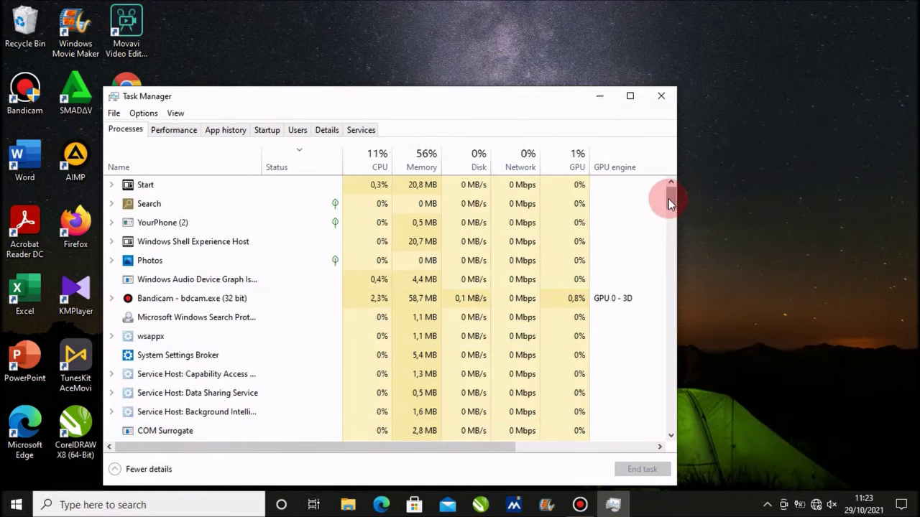
left_click_drag(669, 196, 671, 234)
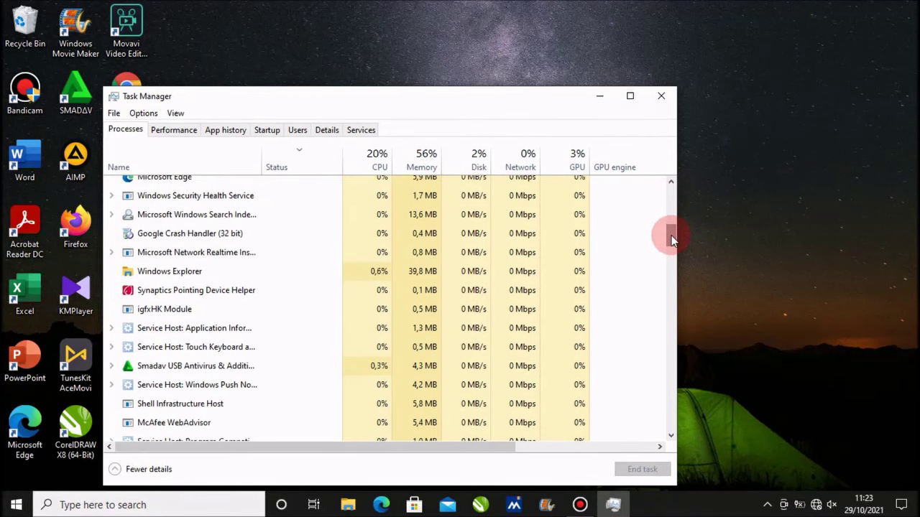
left_click(207, 274)
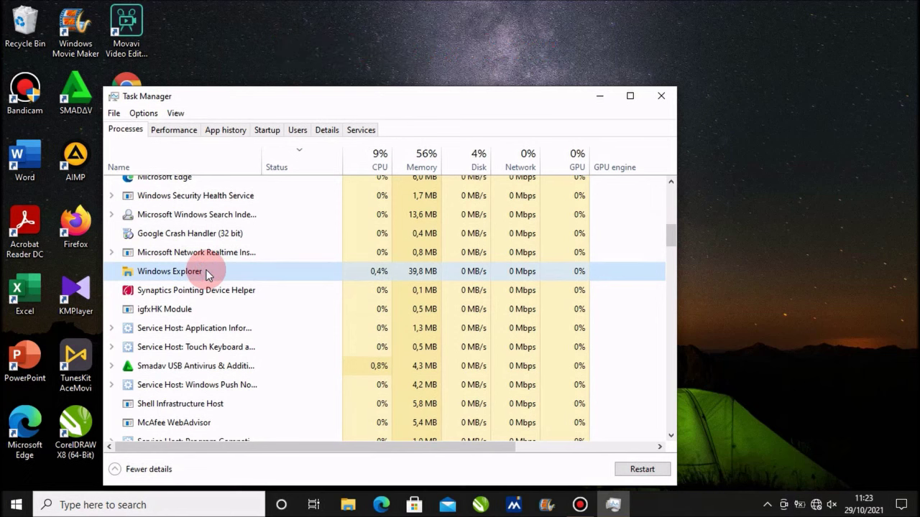
left_click(639, 469)
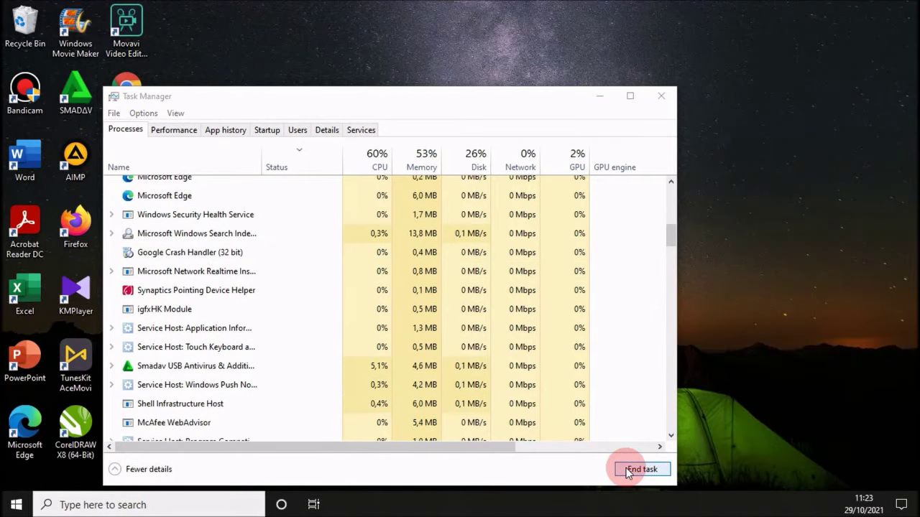
left_click(656, 104)
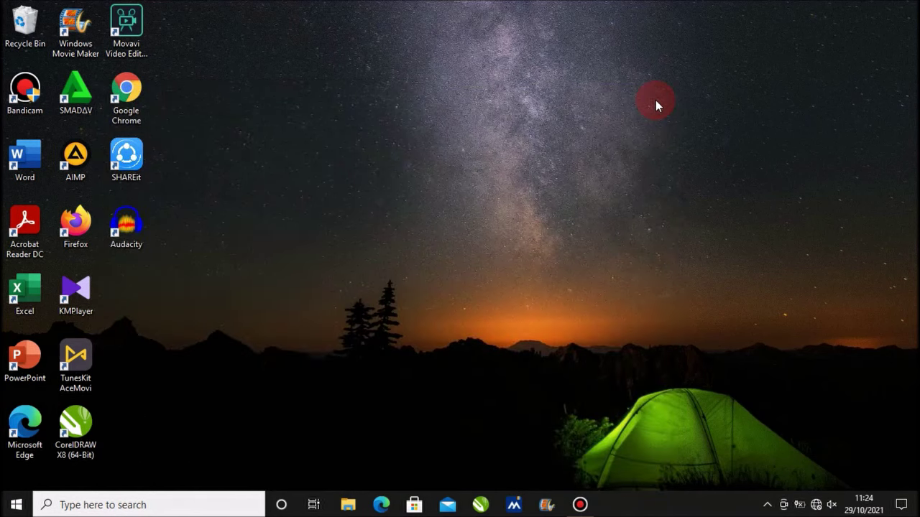